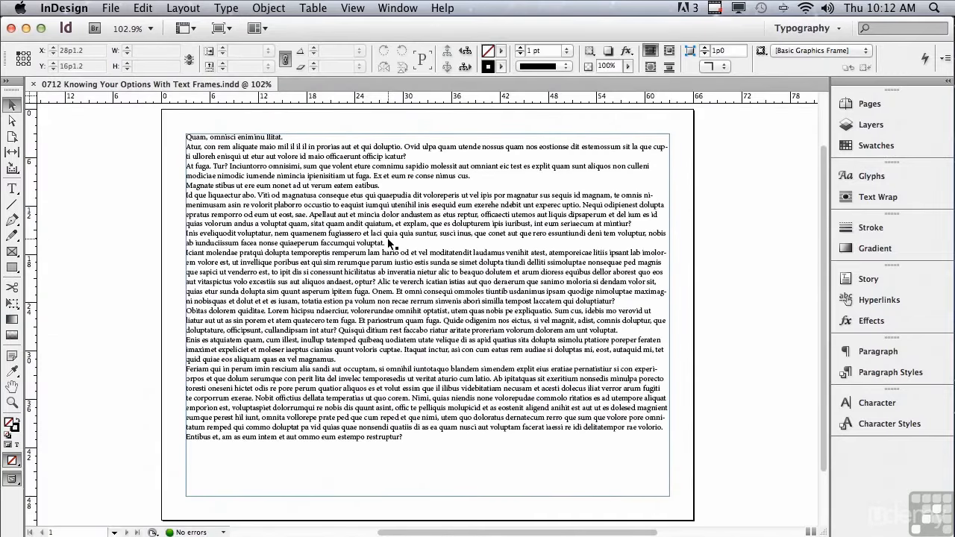
# Step: Open Text Frame Options for the text frame and set the number of columns to 2, comparing with Preview off and on
pyautogui.click(388, 241)
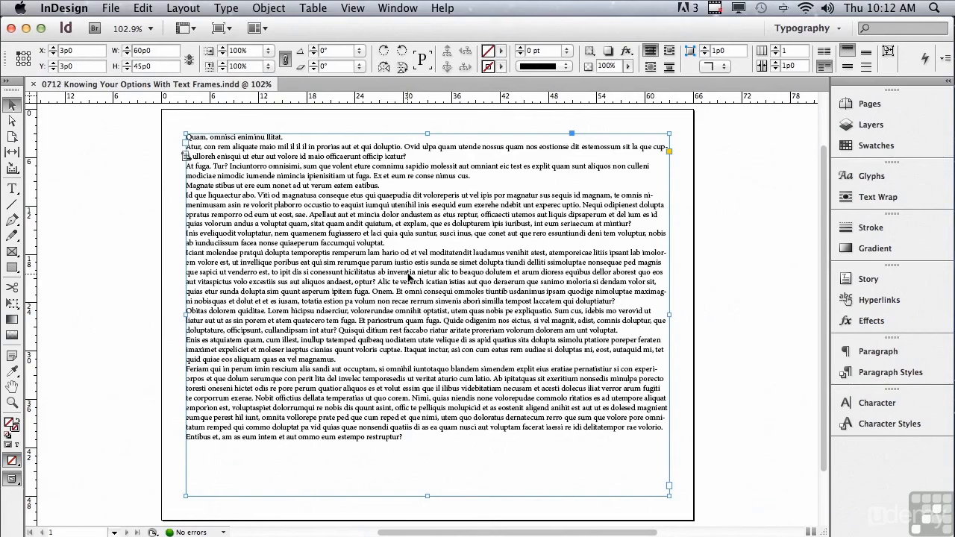
pyautogui.click(268, 7)
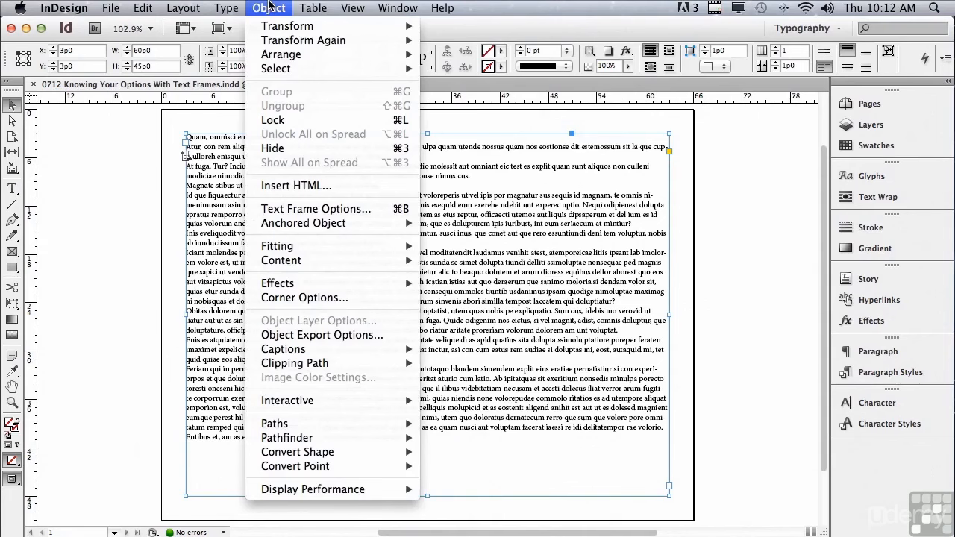
pyautogui.click(291, 210)
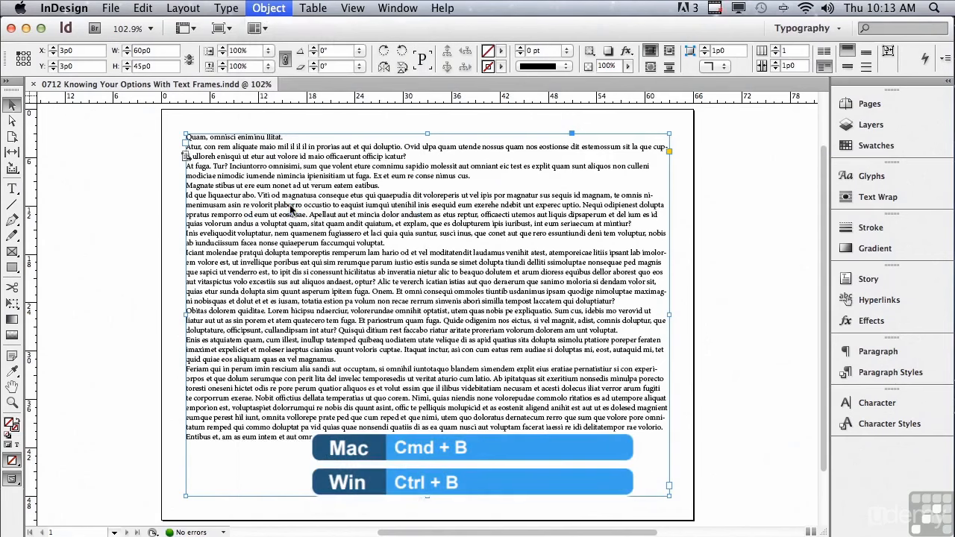
pyautogui.moveTo(607, 139); pyautogui.dragTo(587, 147)
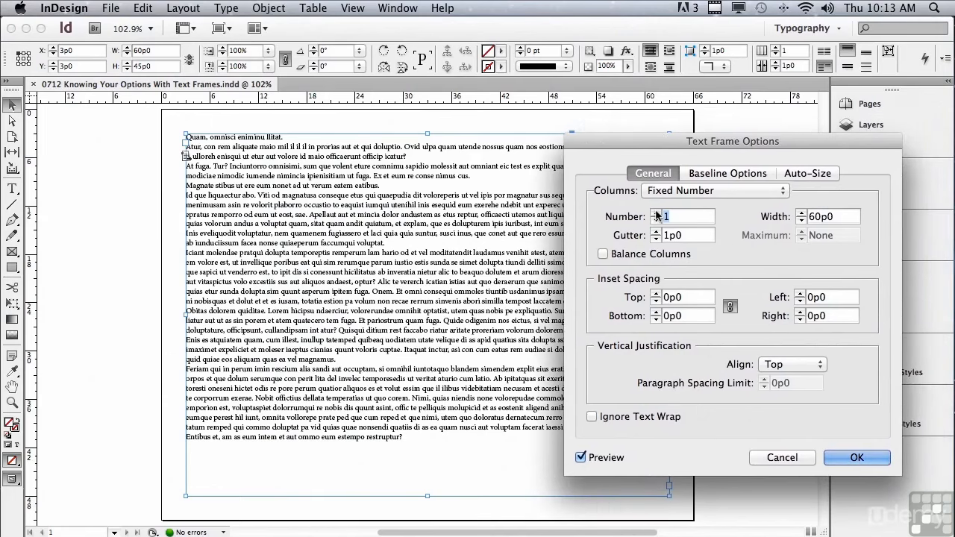
pyautogui.click(656, 213)
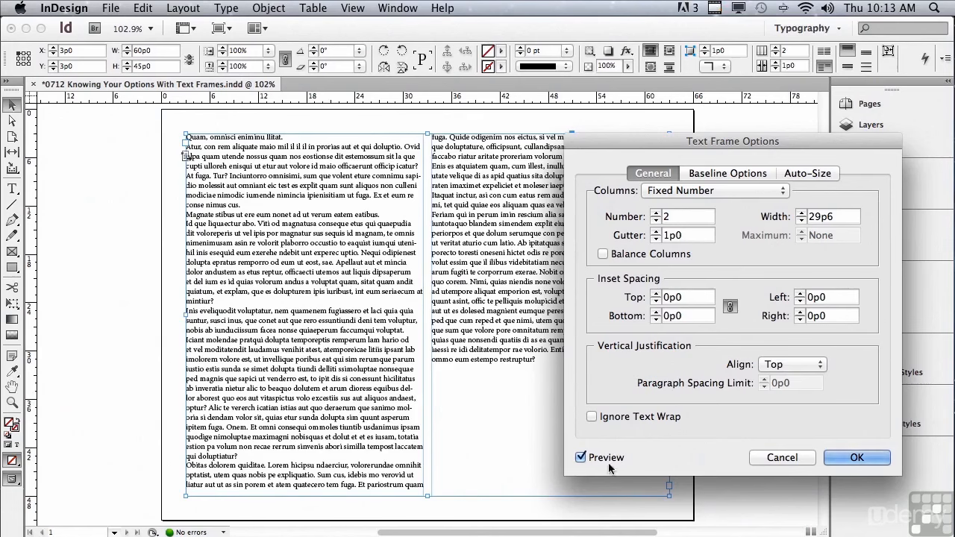
pyautogui.click(580, 457)
pyautogui.click(580, 457)
# Step: Try Balance Columns on the two-column text frame and turn it off again
pyautogui.moveTo(709, 162); pyautogui.dragTo(747, 177)
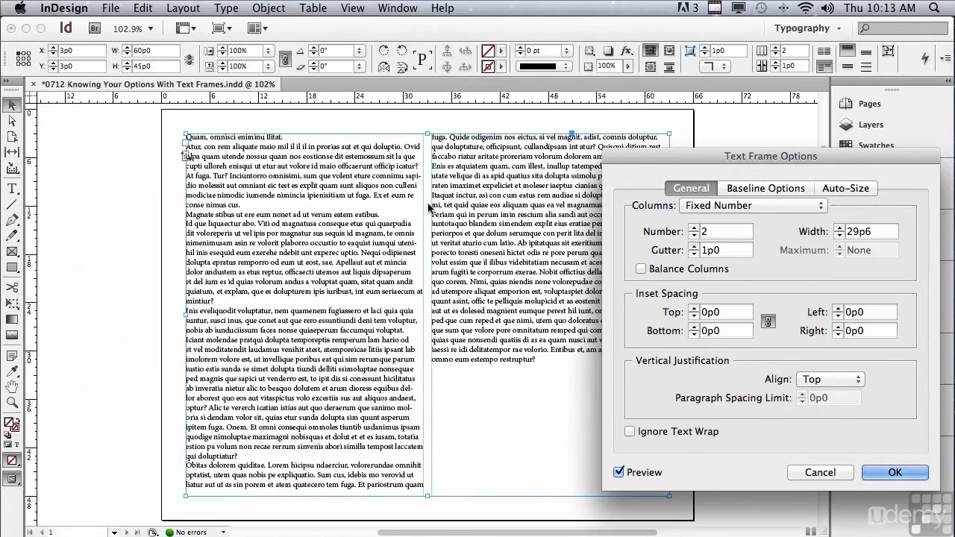
pyautogui.click(639, 270)
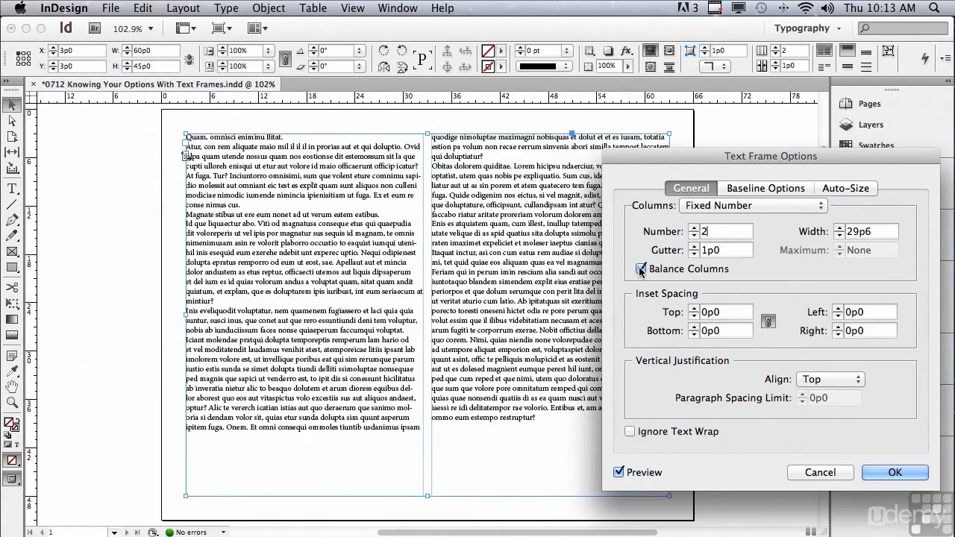
pyautogui.click(640, 269)
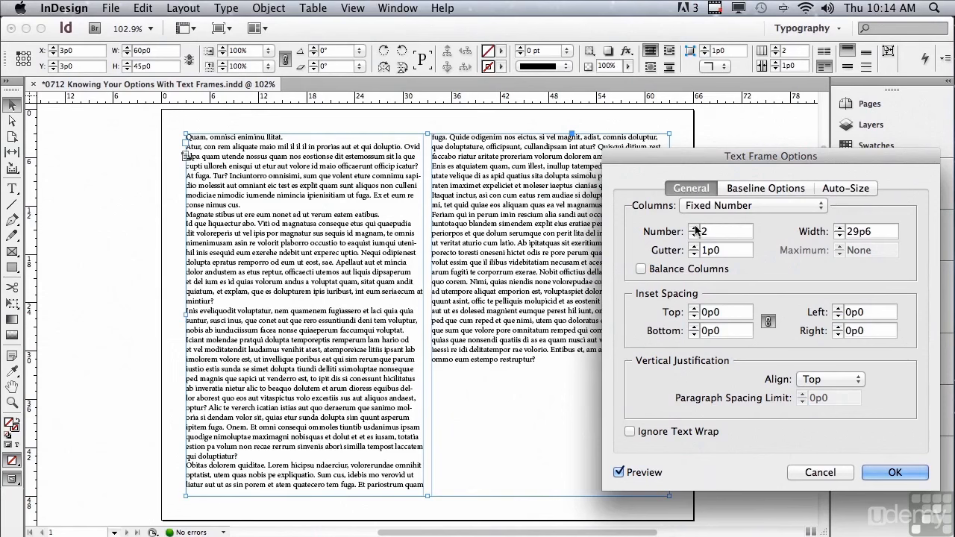
# Step: Set the text frame to 4 columns with the Fixed Width option and apply the settings
pyautogui.click(694, 227)
pyautogui.click(694, 227)
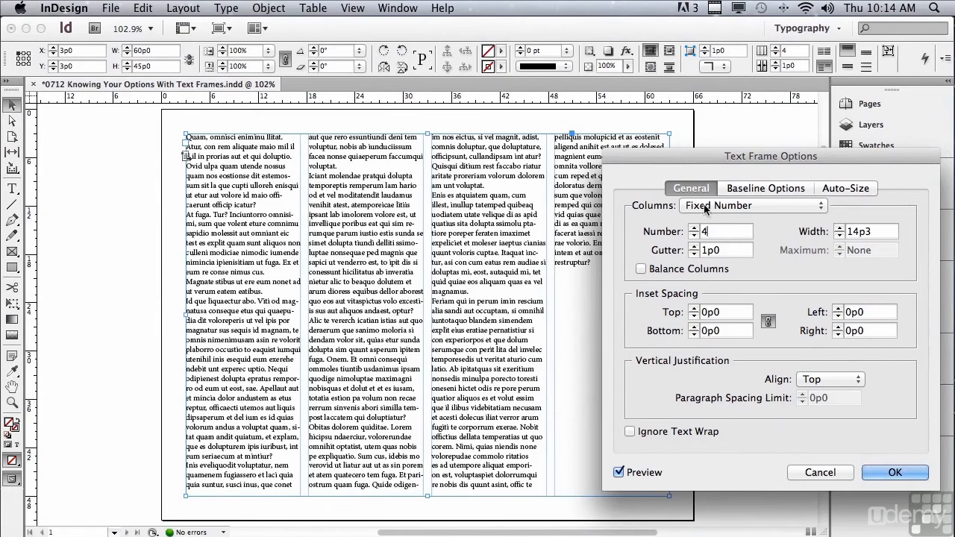
pyautogui.click(700, 207)
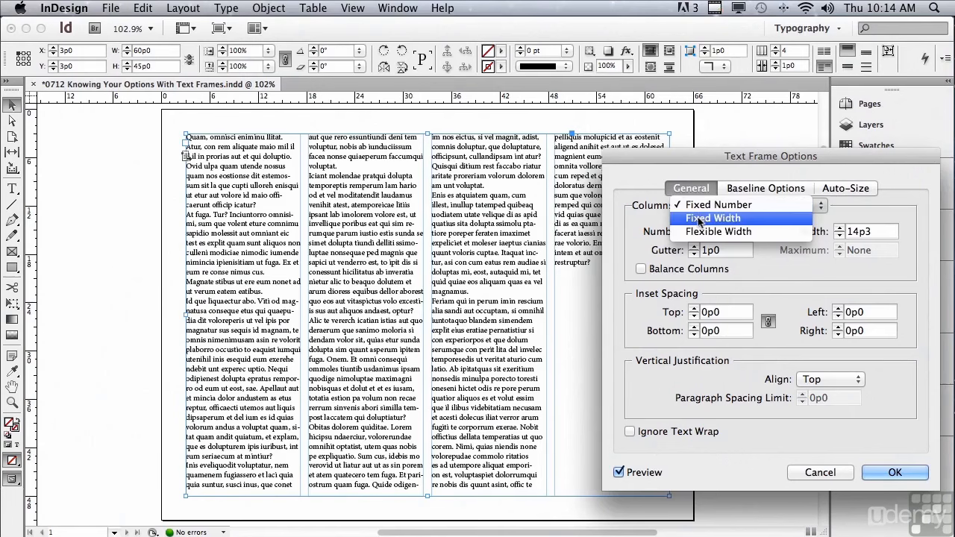
pyautogui.click(699, 218)
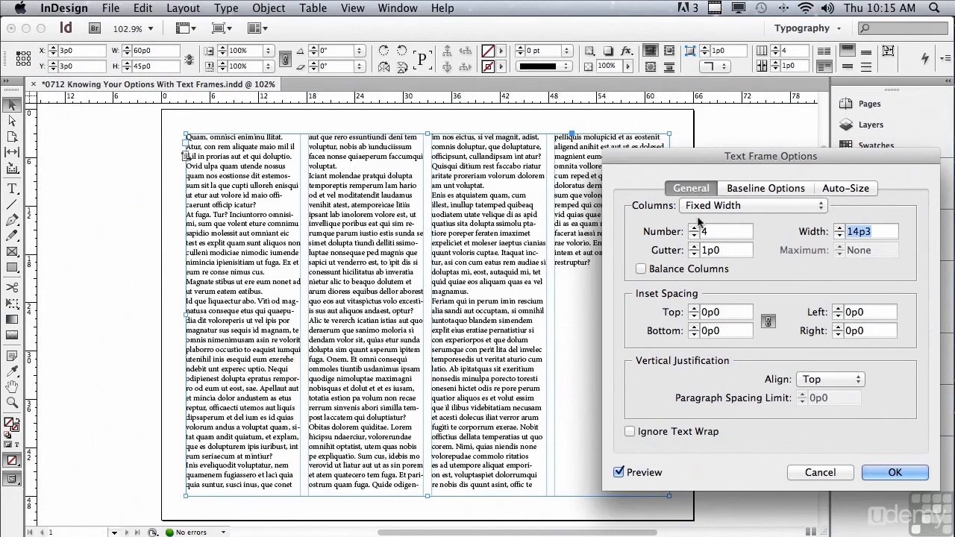
pyautogui.click(894, 471)
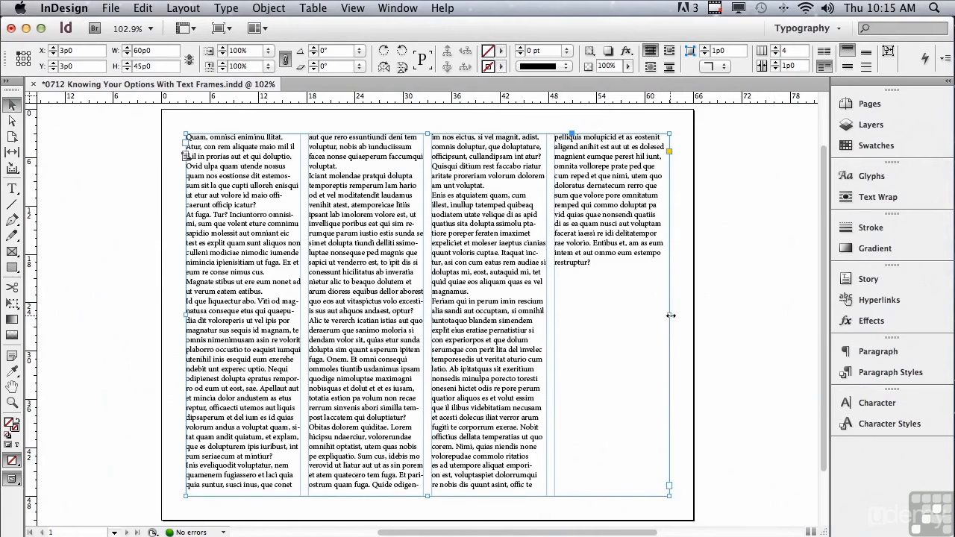
# Step: Widen the text frame to 75p3 and 90p6 to test the fixed-width columns, and narrow it back to 60p0
pyautogui.moveTo(671, 316); pyautogui.dragTo(688, 317)
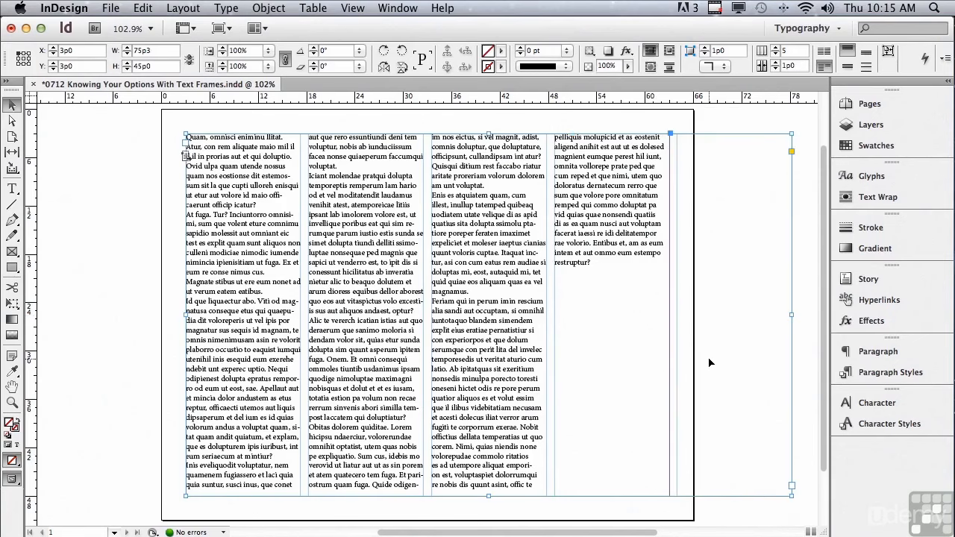
pyautogui.moveTo(791, 316); pyautogui.dragTo(799, 319)
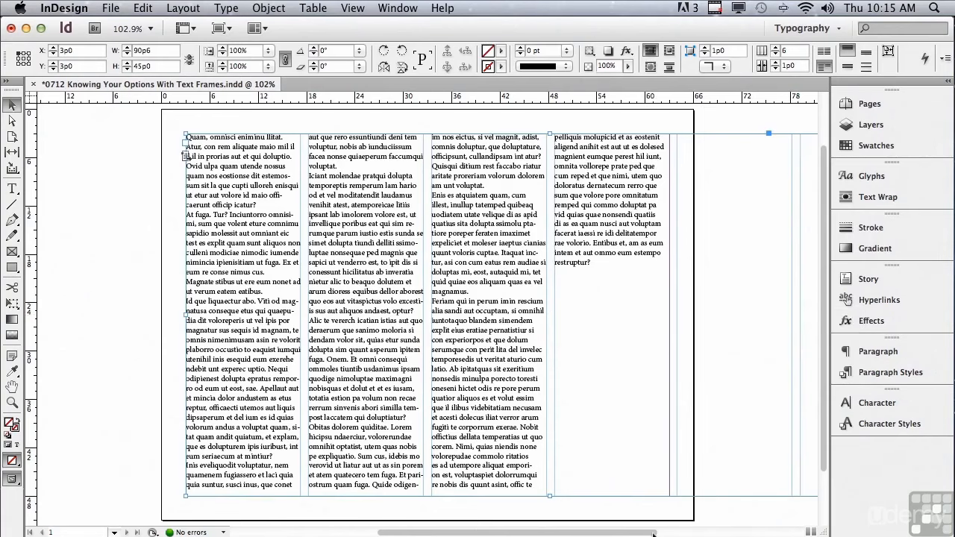
pyautogui.moveTo(655, 534); pyautogui.dragTo(704, 534)
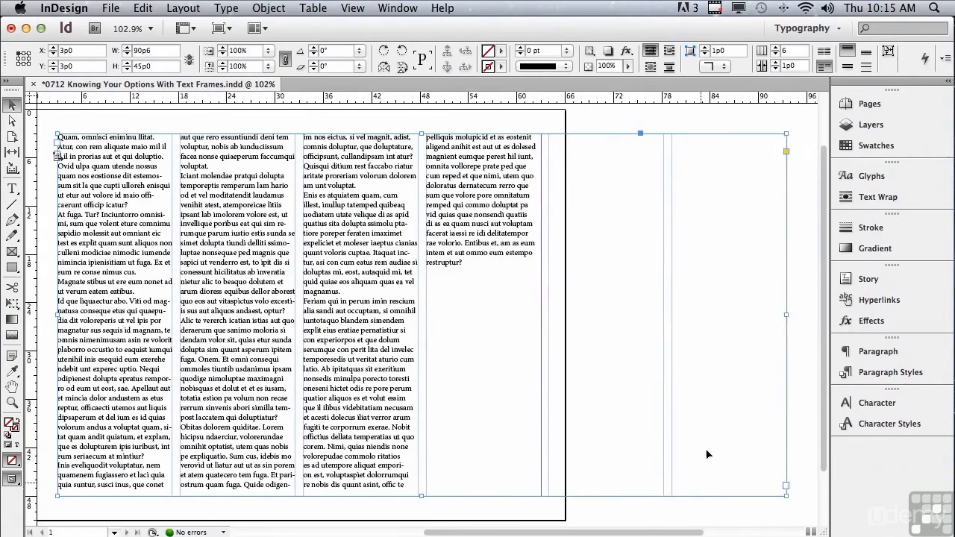
pyautogui.moveTo(788, 316); pyautogui.dragTo(540, 314)
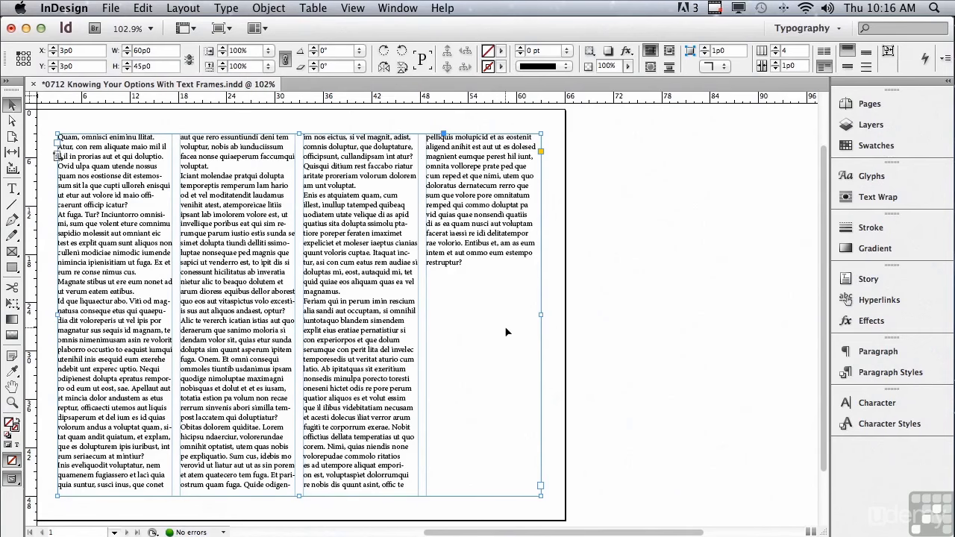
# Step: Reopen Text Frame Options for the frame and change the column type to Flexible Width
pyautogui.press('super+b')
pyautogui.moveTo(625, 159); pyautogui.dragTo(597, 159)
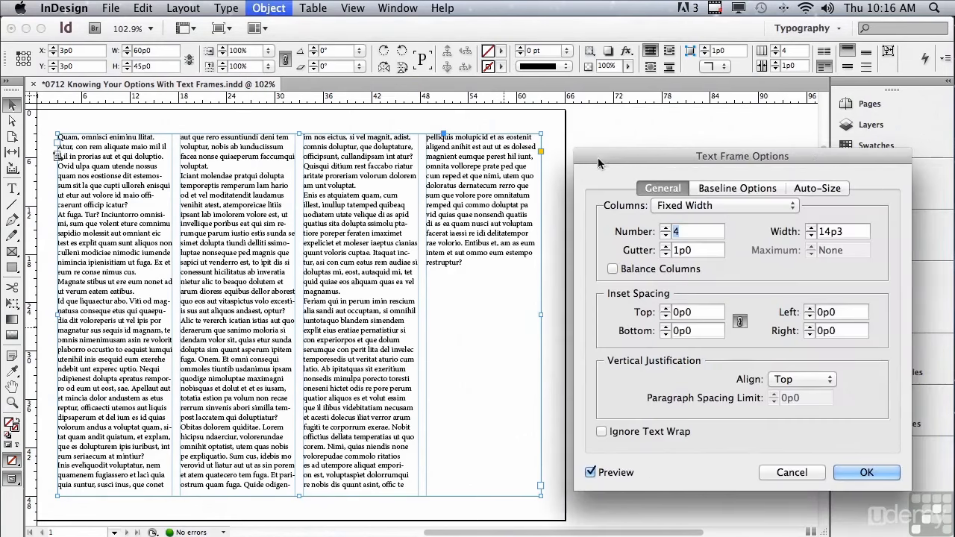
pyautogui.click(662, 209)
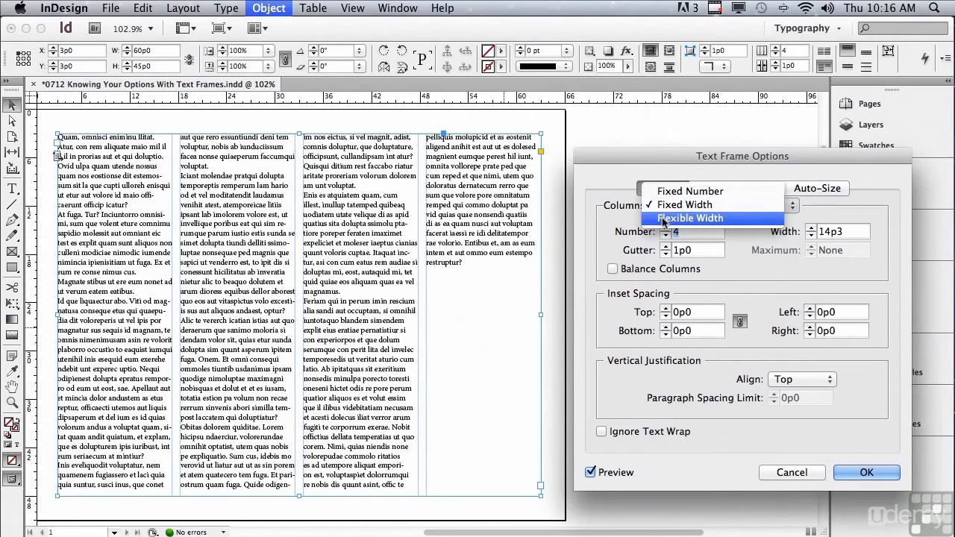
pyautogui.click(663, 219)
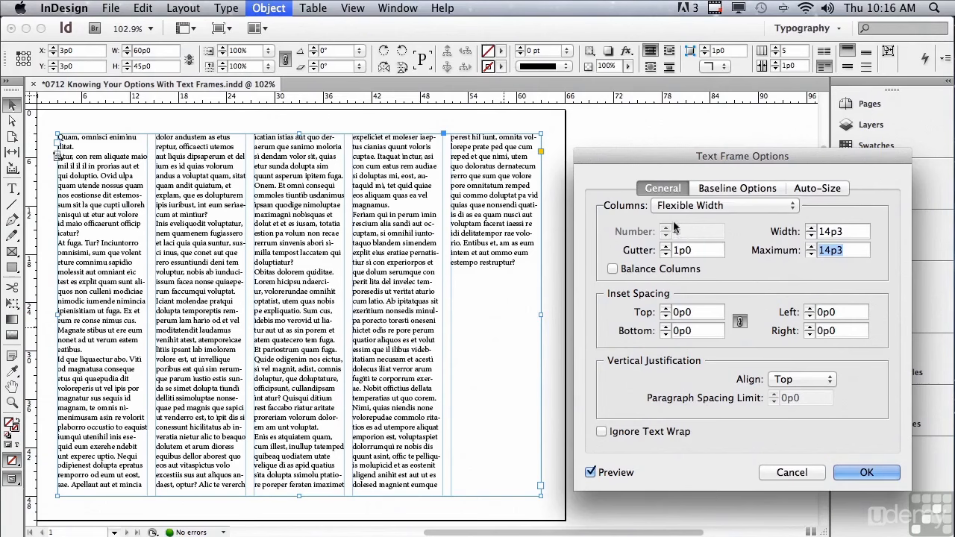
# Step: Switch the column type back to Fixed Number and set the number of columns to 1
pyautogui.click(666, 207)
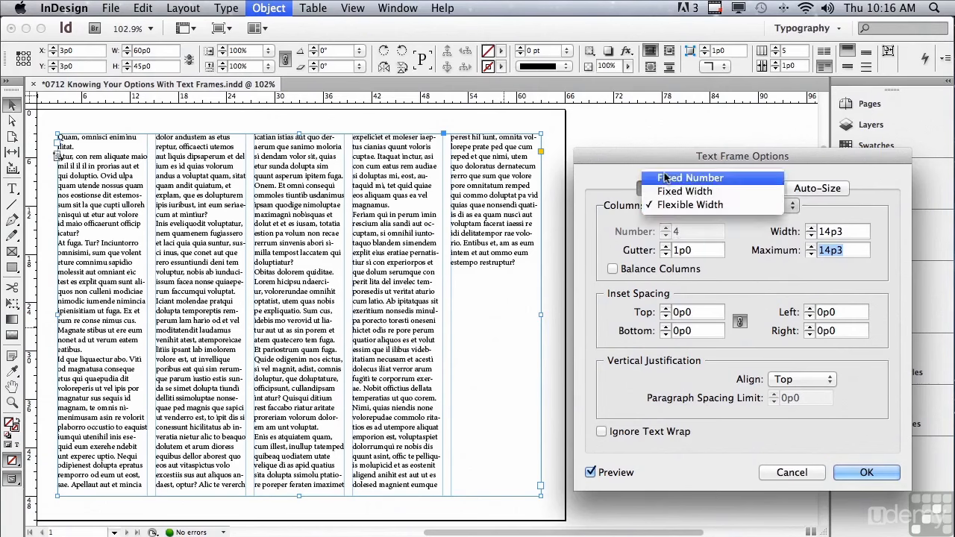
pyautogui.click(664, 177)
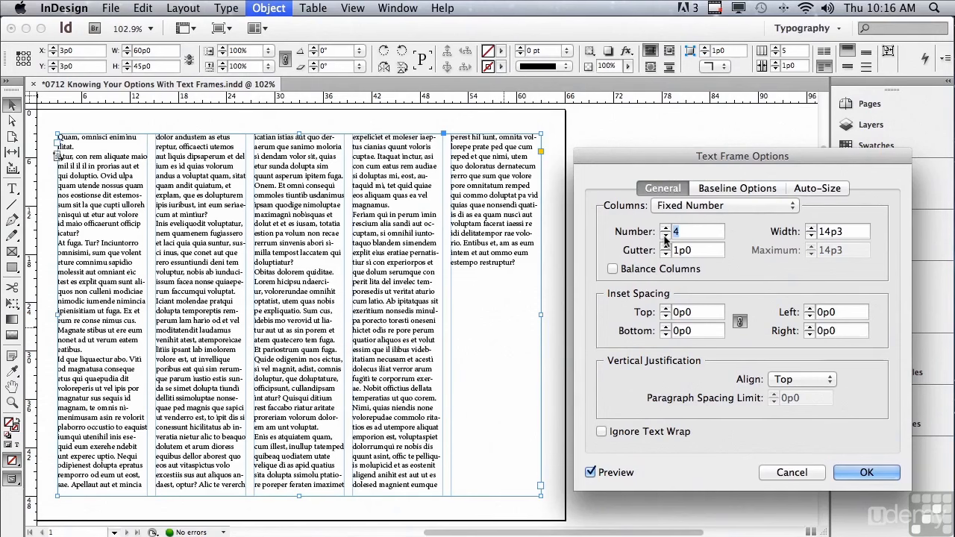
pyautogui.click(665, 237)
pyautogui.click(665, 237)
pyautogui.click(664, 237)
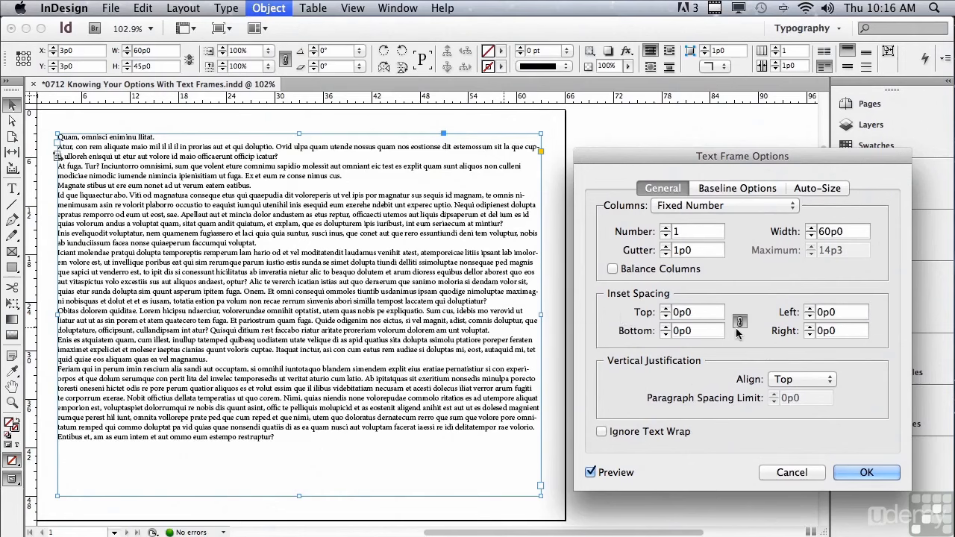
# Step: Set the inset spacing to 1p0 on all four sides, toggle the link between the inset values off, and leave it on
pyautogui.click(666, 309)
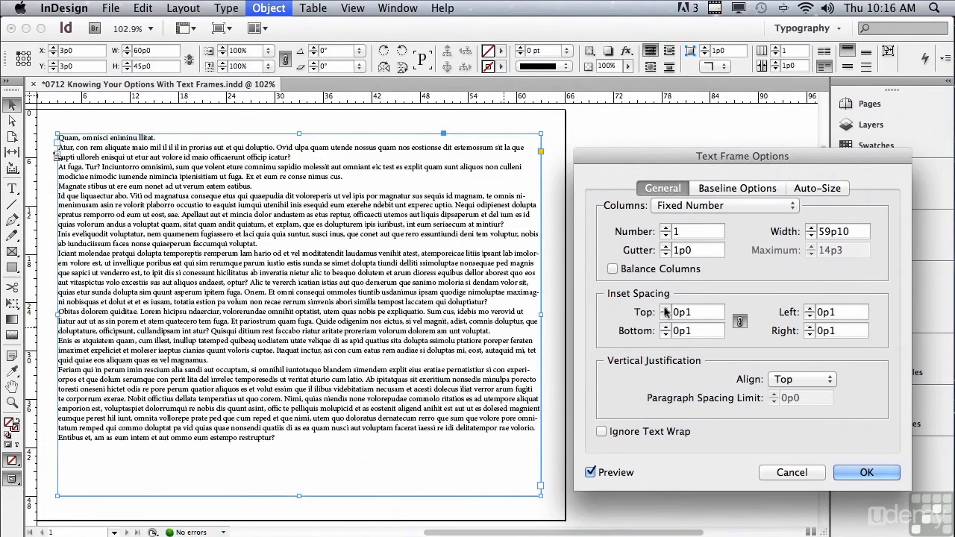
pyautogui.click(665, 309)
pyautogui.click(665, 309)
pyautogui.click(666, 309)
pyautogui.click(665, 309)
pyautogui.click(665, 308)
pyautogui.click(666, 309)
pyautogui.click(666, 309)
pyautogui.click(665, 308)
pyautogui.click(665, 309)
pyautogui.click(665, 309)
pyautogui.click(665, 309)
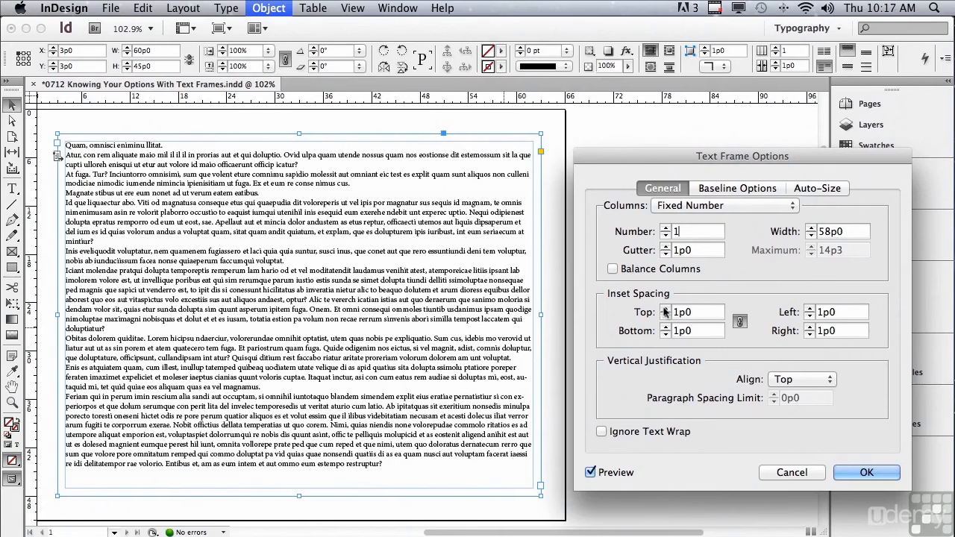
pyautogui.click(740, 323)
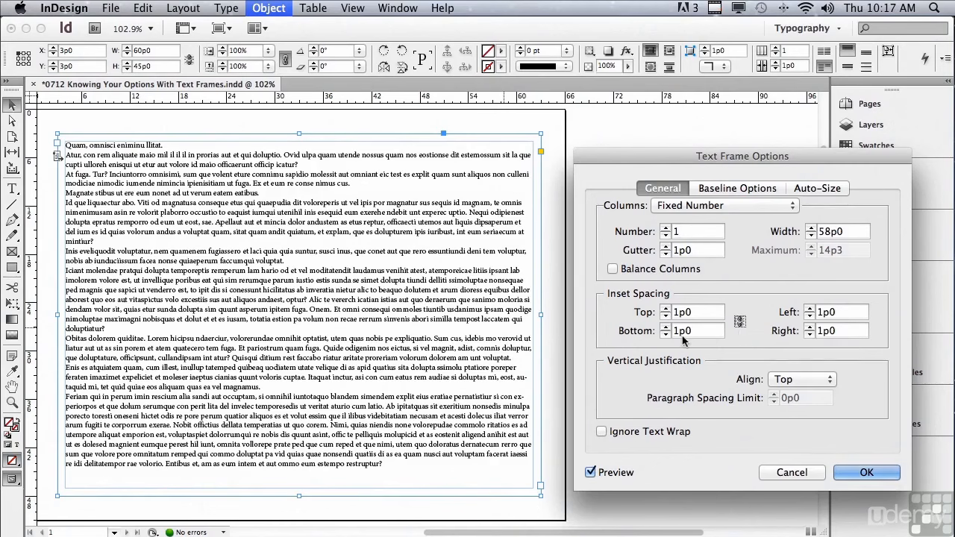
pyautogui.click(739, 321)
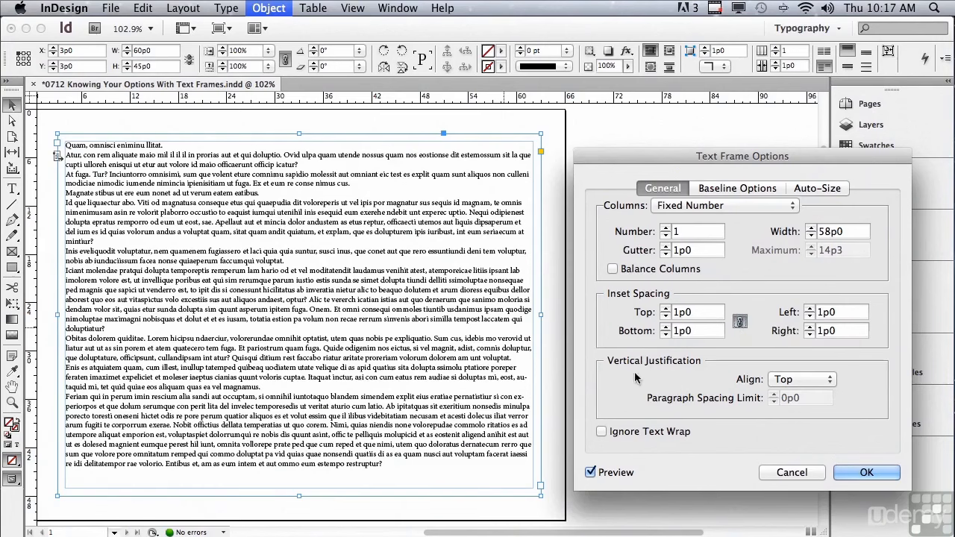
# Step: Try Center for the frame's vertical justification, set it to Bottom, and apply the text frame options
pyautogui.click(780, 382)
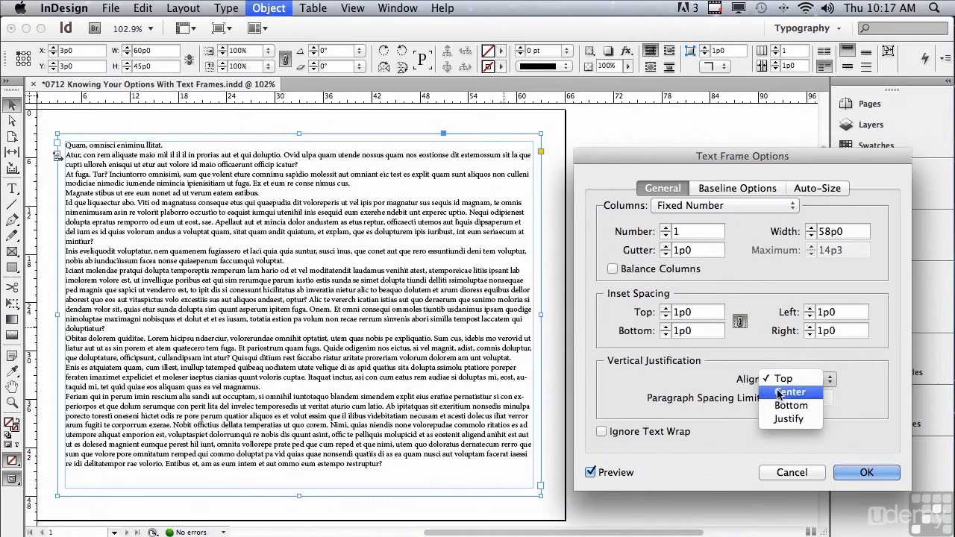
pyautogui.click(777, 393)
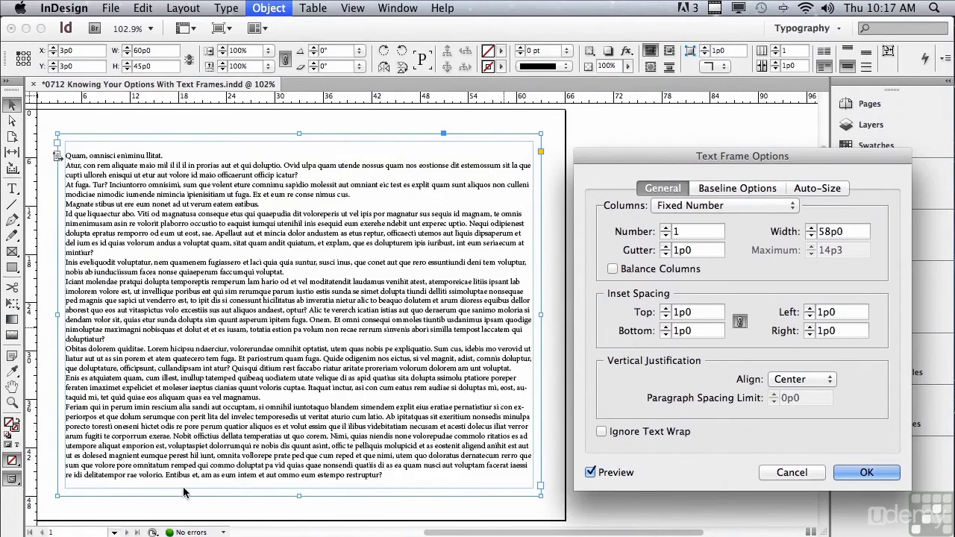
pyautogui.click(773, 381)
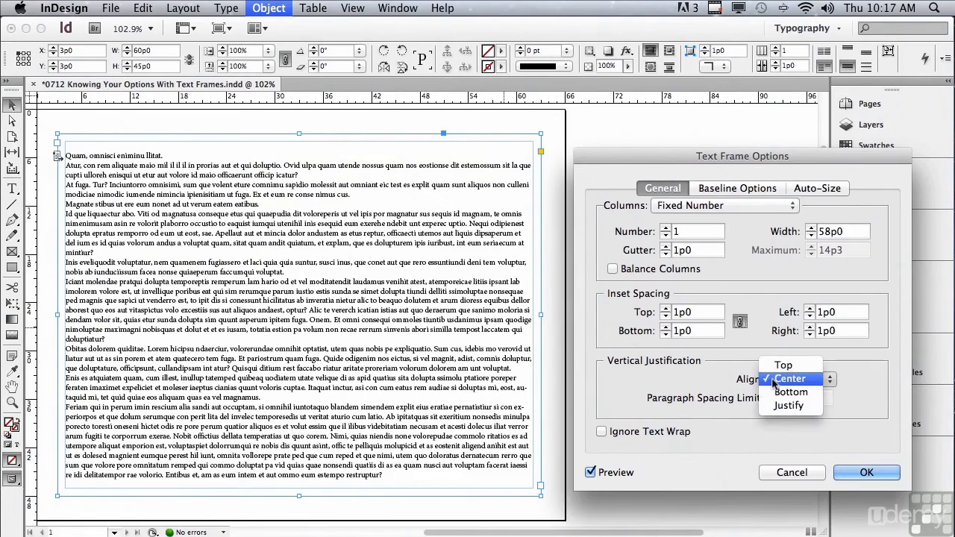
pyautogui.click(773, 394)
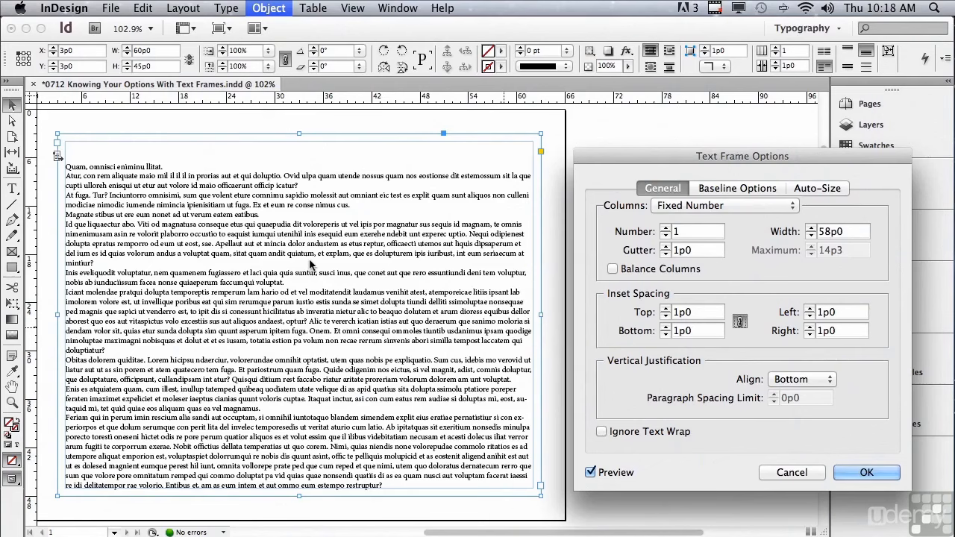
pyautogui.click(839, 474)
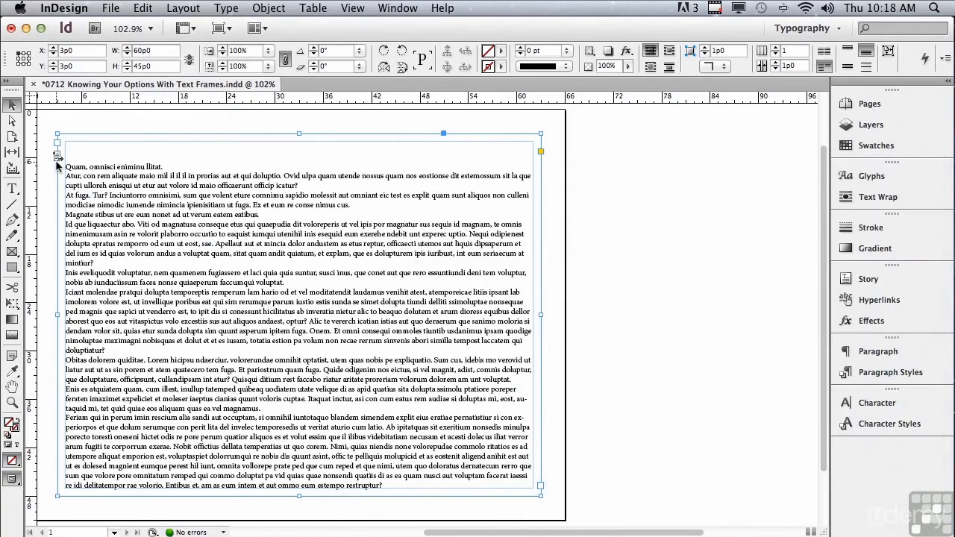
# Step: Open the A-Master page and select its text frame to examine the primary text flow indicator
pyautogui.moveTo(58, 163)
pyautogui.click(865, 106)
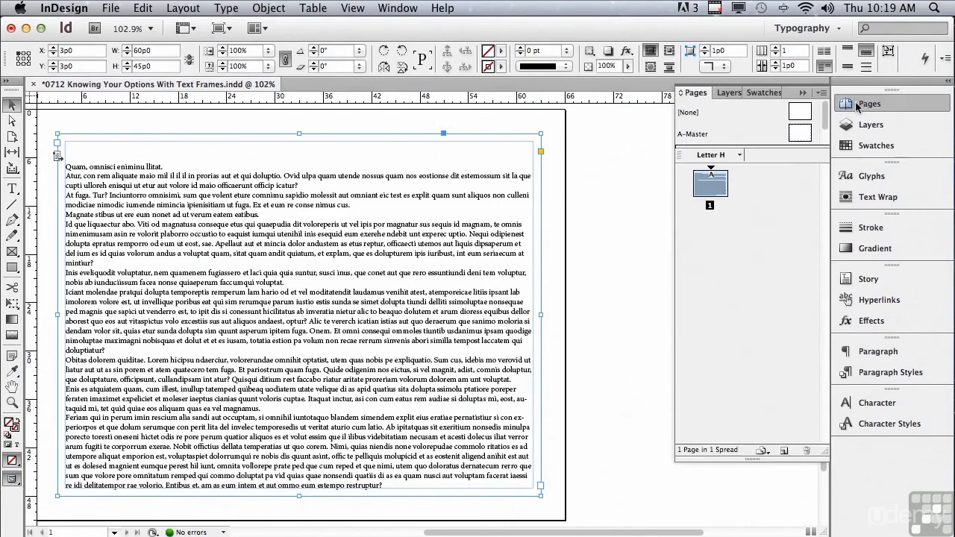
pyautogui.doubleClick(697, 135)
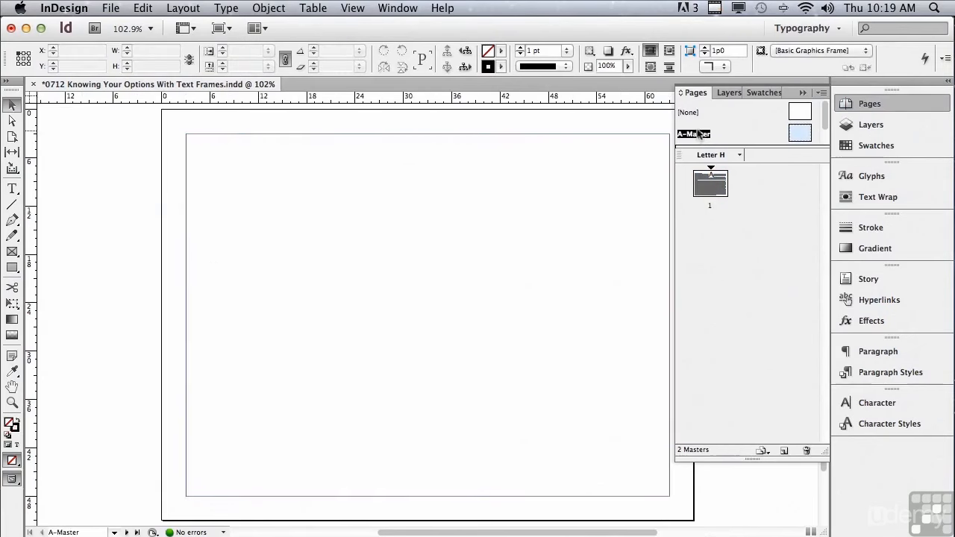
pyautogui.click(431, 173)
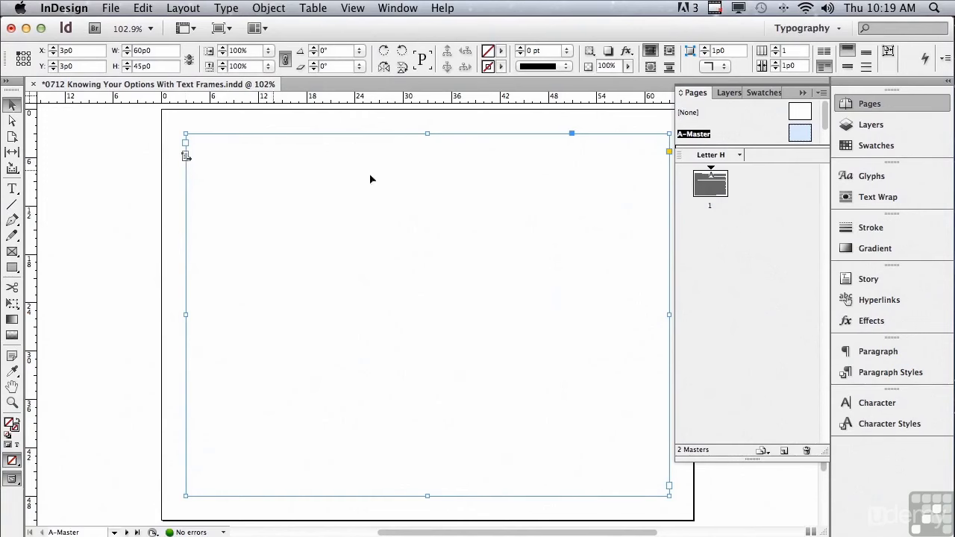
# Step: Open the B-Master page, check its text frames, and make the uppermost frame's story the master's primary text flow
pyautogui.scroll(-2, 825, 134)
pyautogui.scroll(-1, 825, 134)
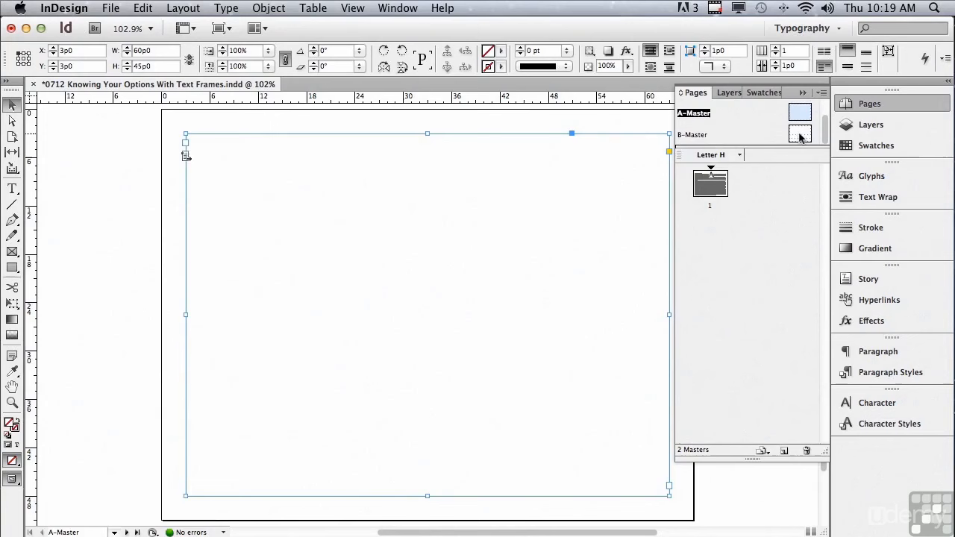
pyautogui.doubleClick(799, 135)
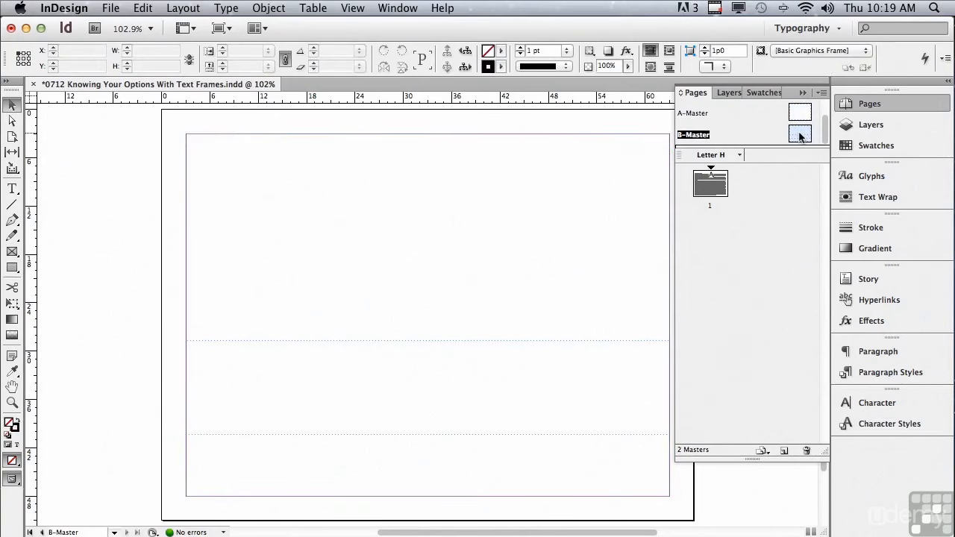
pyautogui.click(430, 185)
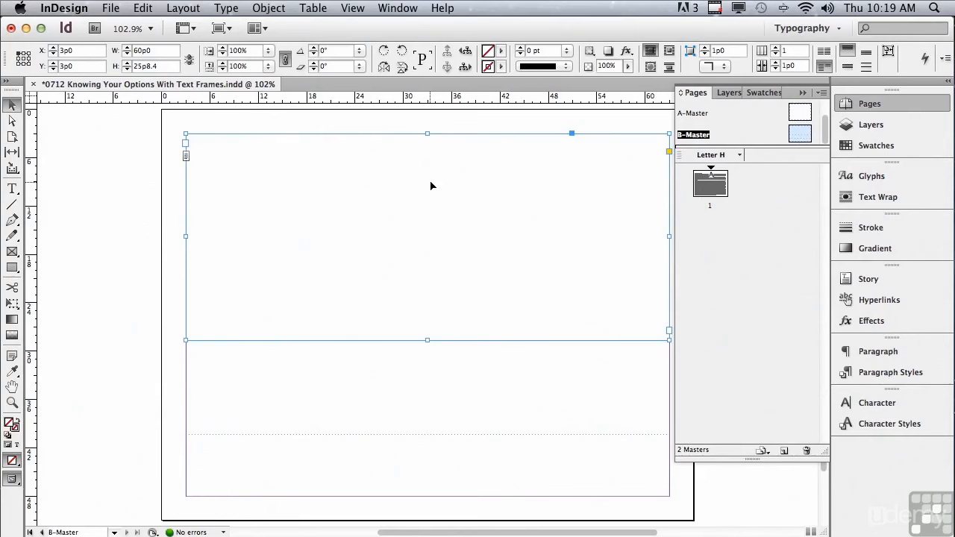
pyautogui.click(420, 463)
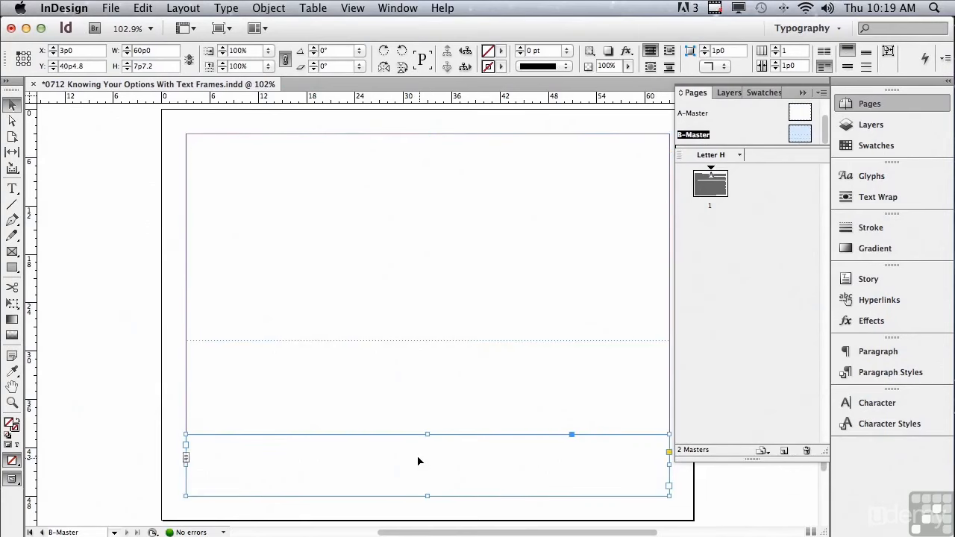
pyautogui.click(345, 259)
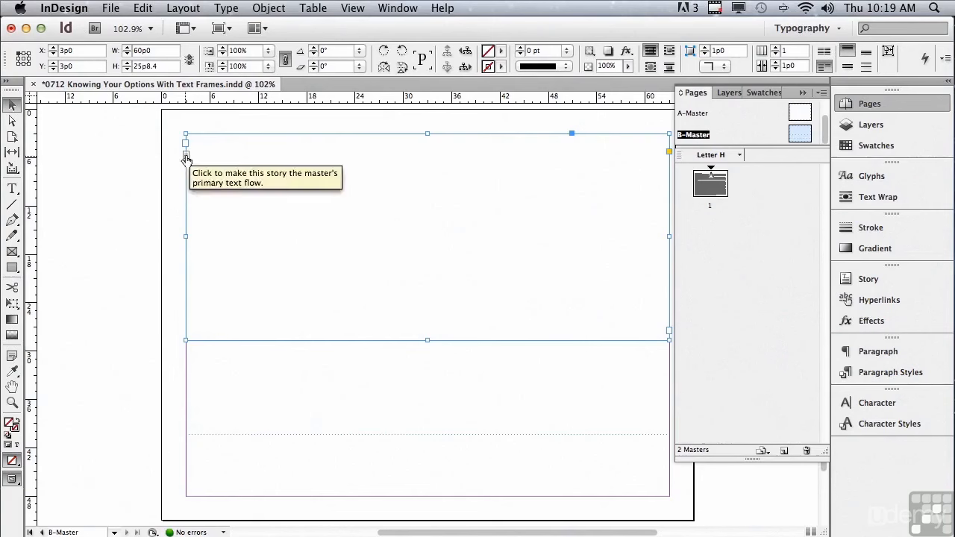
pyautogui.click(186, 156)
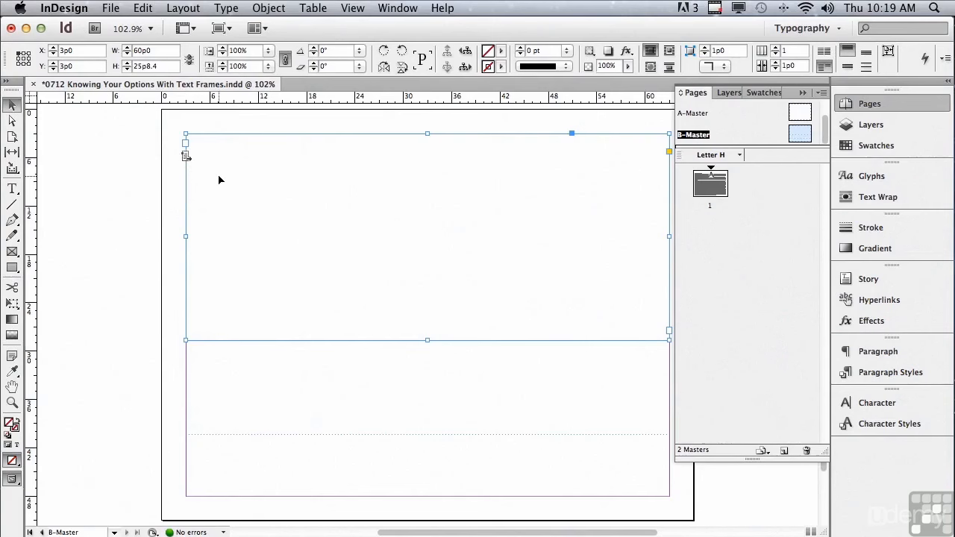